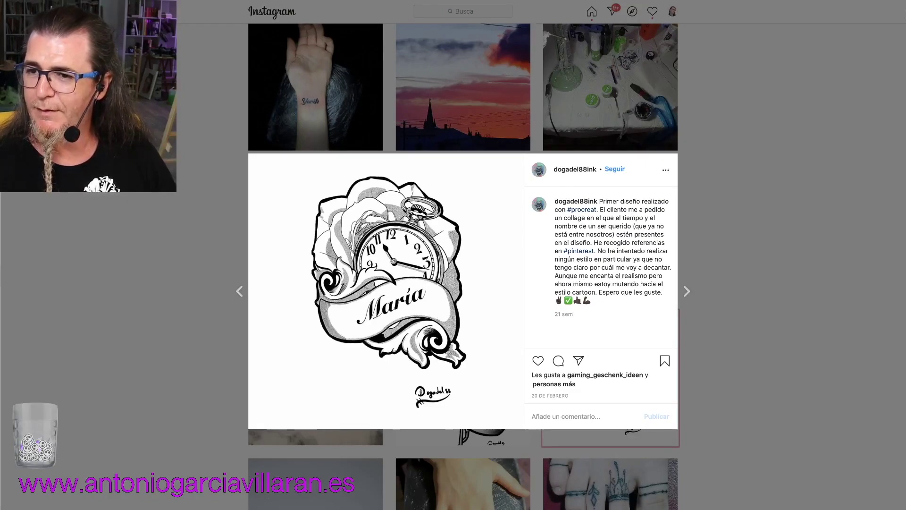
Open the desktop screenshot of the clock-and-rose tattoo post in Pixelmator Pro.
{"action": "right_click", "coordinate": [851, 367]}
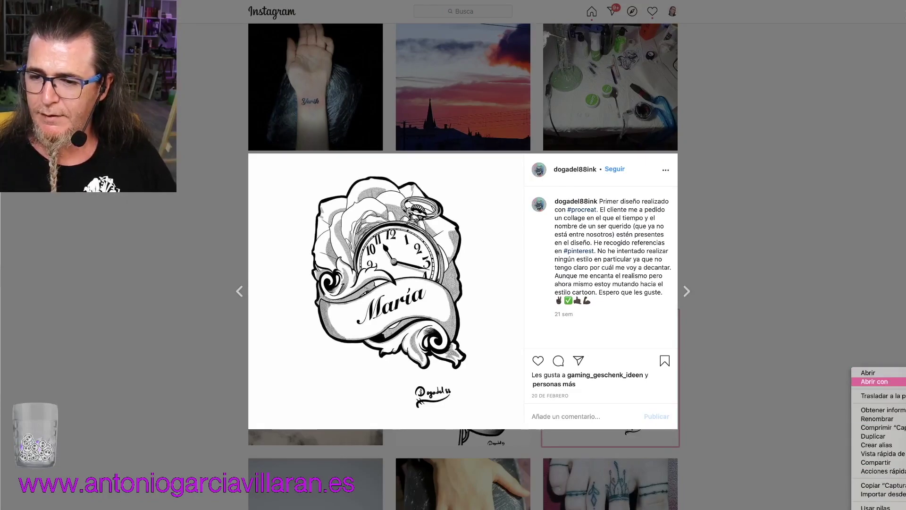
{"action": "left_click", "coordinate": [905, 381]}
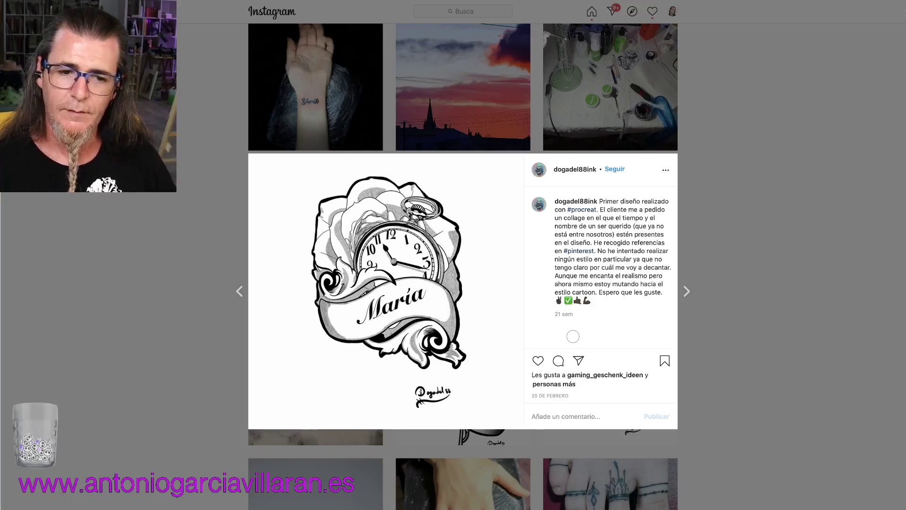
{"action": "key", "text": "super+Tab"}
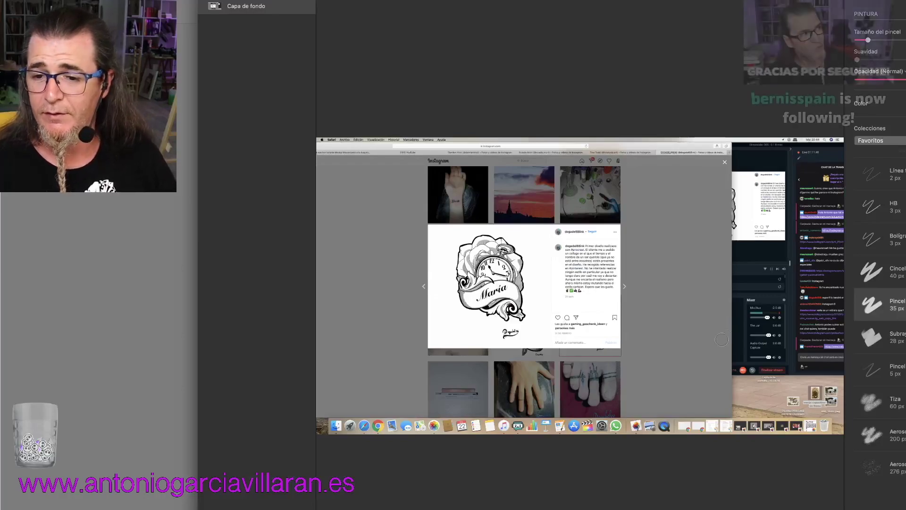
Crop the screenshot to a rectangular selection around the tattoo design and enlarge the artwork to 200%.
{"action": "key", "text": "m"}
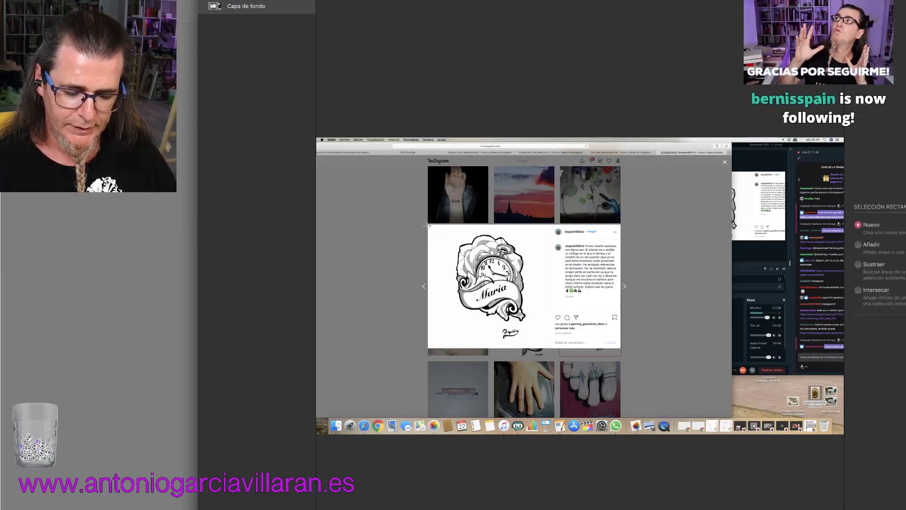
{"action": "left_click_drag", "start_coordinate": [427, 226], "coordinate": [580, 349]}
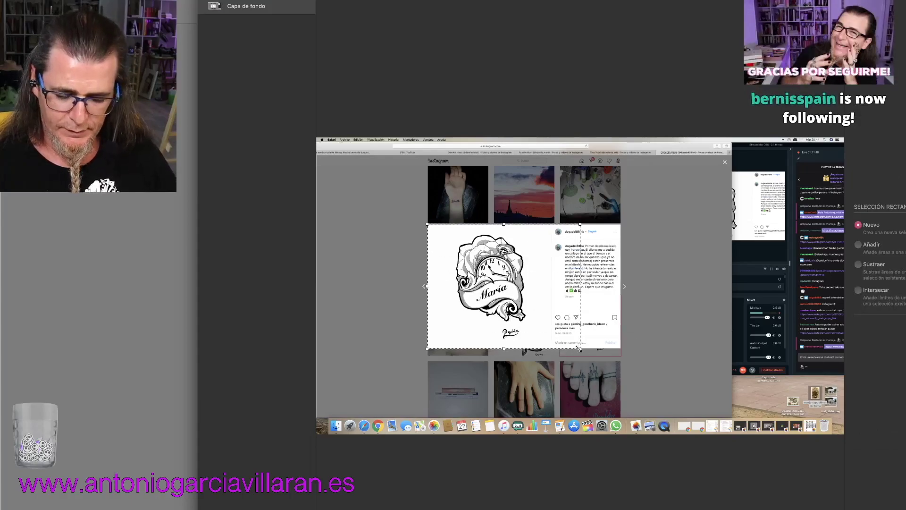
{"action": "key", "text": "super+k"}
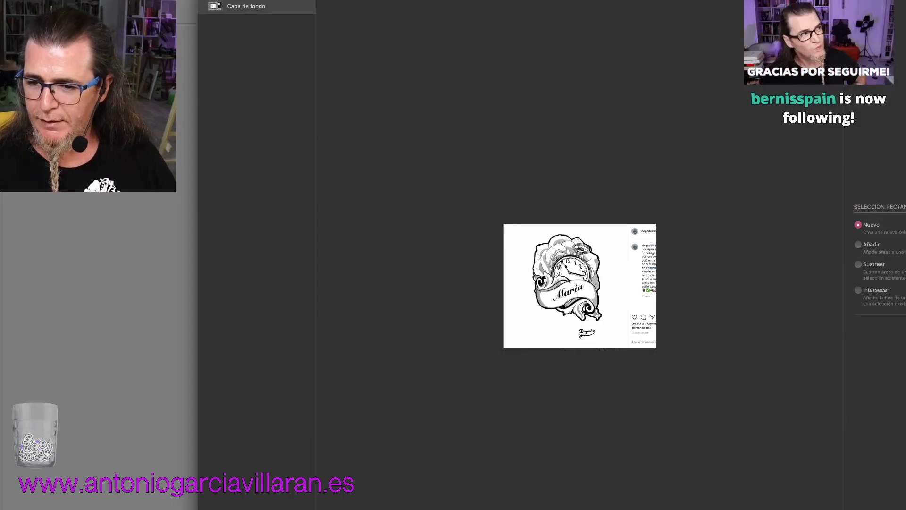
{"action": "key", "text": "z"}
{"action": "left_click", "coordinate": [577, 284]}
{"action": "left_click", "coordinate": [577, 283]}
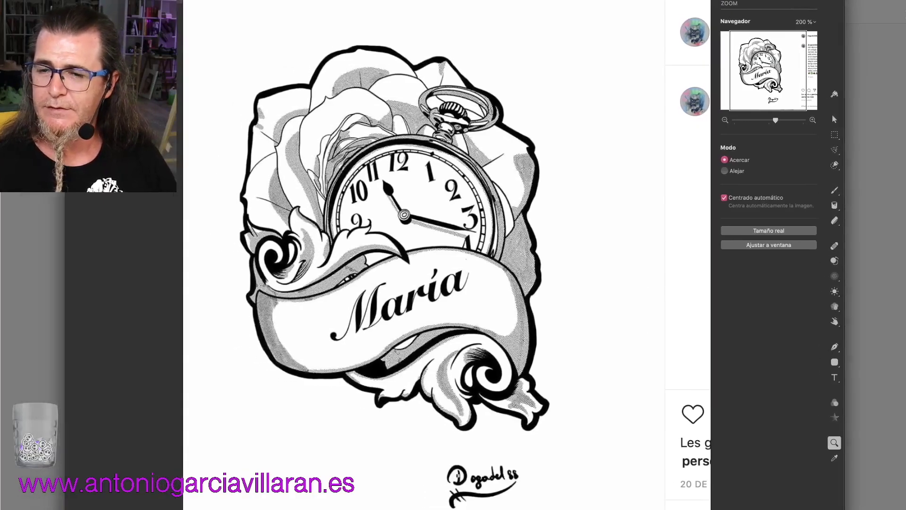
Set the red Paint brush to 9 px with 100% opacity, testing it with short vertical strokes beside the drawing.
{"action": "left_click", "coordinate": [845, 190]}
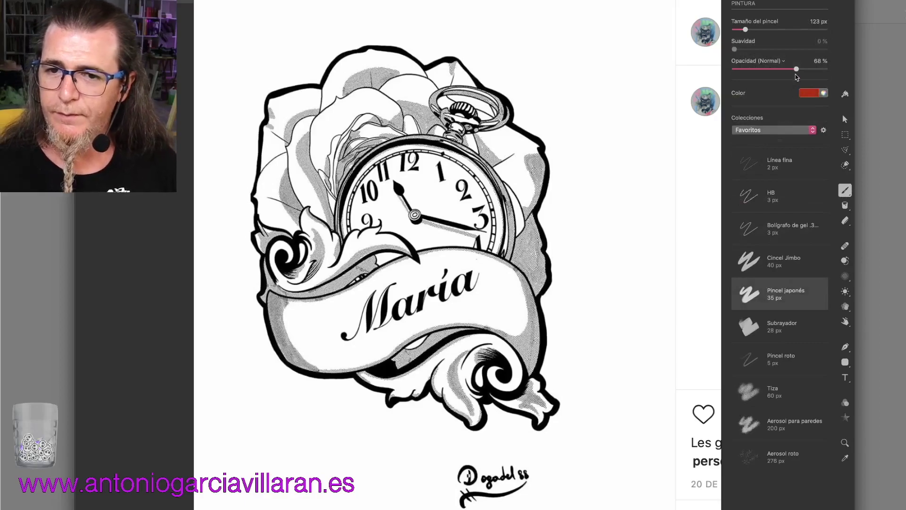
{"action": "left_click_drag", "start_coordinate": [746, 29], "coordinate": [736, 30]}
{"action": "left_click_drag", "start_coordinate": [562, 97], "coordinate": [563, 71]}
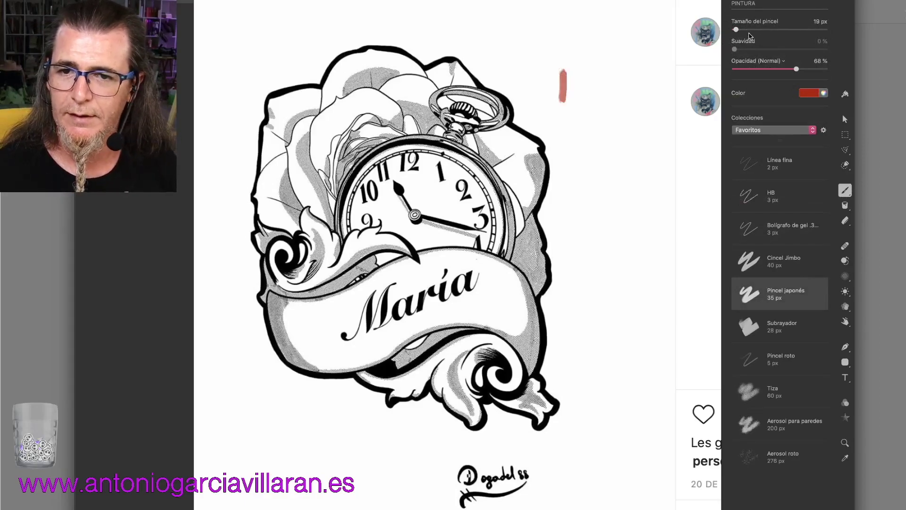
{"action": "left_click_drag", "start_coordinate": [796, 69], "coordinate": [841, 71]}
{"action": "left_click_drag", "start_coordinate": [737, 30], "coordinate": [735, 30]}
{"action": "left_click_drag", "start_coordinate": [597, 108], "coordinate": [597, 78]}
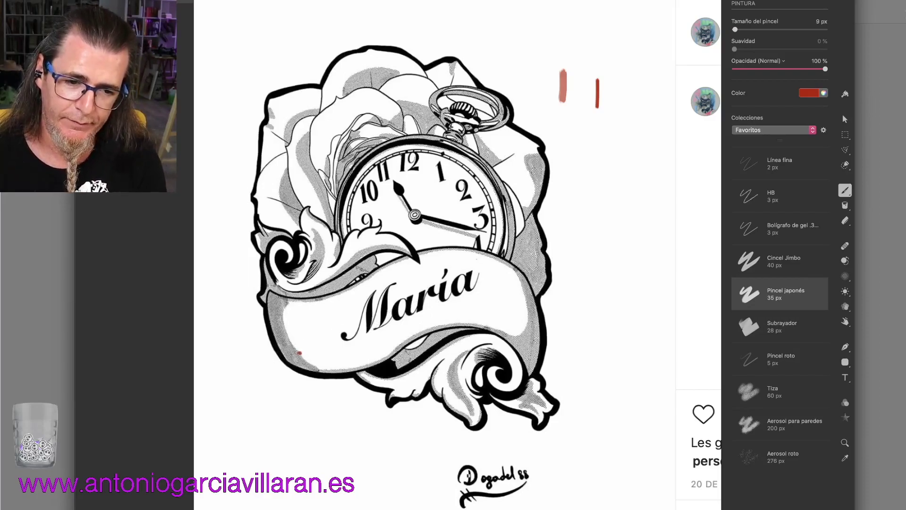
Paint a larger red capital M with thickened strokes on the banner, just before the existing lettering.
{"action": "mouse_move", "coordinate": [298, 354]}
{"action": "left_mouse_down"}
{"action": "mouse_move", "coordinate": [329, 299]}
{"action": "mouse_move", "coordinate": [309, 339]}
{"action": "mouse_move", "coordinate": [329, 303]}
{"action": "mouse_move", "coordinate": [320, 347]}
{"action": "mouse_move", "coordinate": [338, 305]}
{"action": "mouse_move", "coordinate": [326, 340]}
{"action": "left_mouse_up"}
{"action": "mouse_move", "coordinate": [338, 302]}
{"action": "left_mouse_down"}
{"action": "mouse_move", "coordinate": [345, 298]}
{"action": "mouse_move", "coordinate": [333, 354]}
{"action": "mouse_move", "coordinate": [358, 354]}
{"action": "mouse_move", "coordinate": [333, 361]}
{"action": "left_mouse_up"}
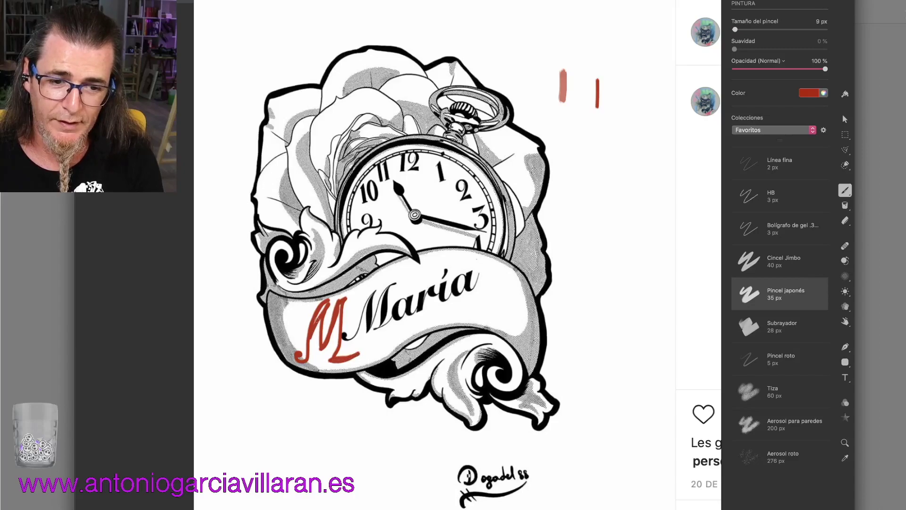
{"action": "left_click_drag", "start_coordinate": [319, 308], "coordinate": [311, 336]}
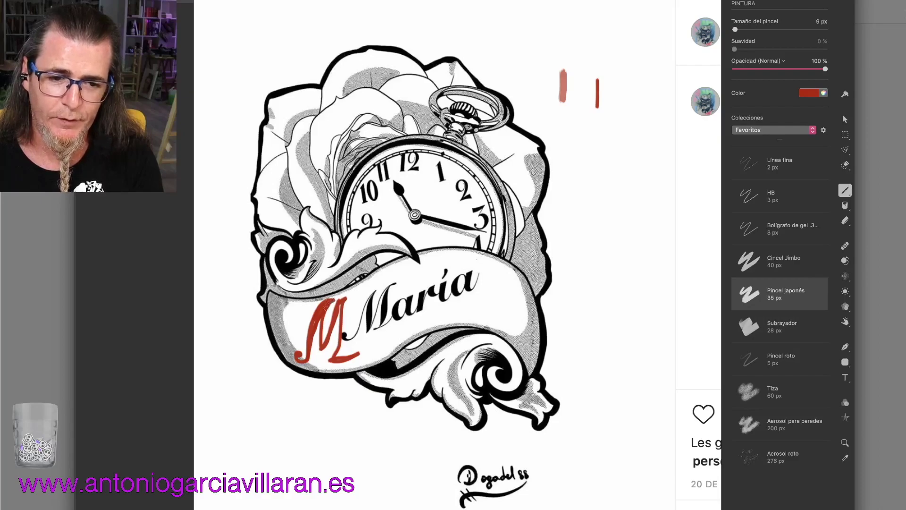
{"action": "left_click_drag", "start_coordinate": [325, 315], "coordinate": [325, 339]}
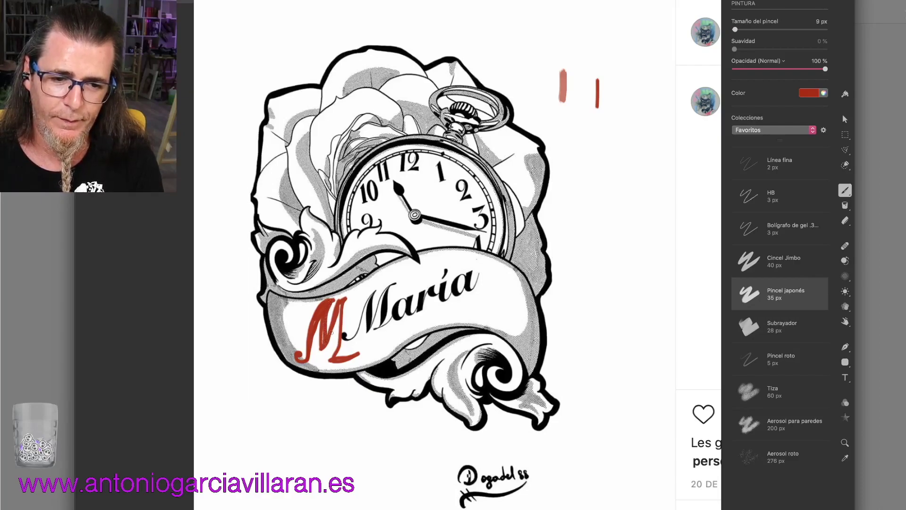
{"action": "mouse_move", "coordinate": [330, 342]}
{"action": "left_mouse_down"}
{"action": "mouse_move", "coordinate": [349, 298]}
{"action": "mouse_move", "coordinate": [334, 357]}
{"action": "mouse_move", "coordinate": [338, 329]}
{"action": "left_mouse_up"}
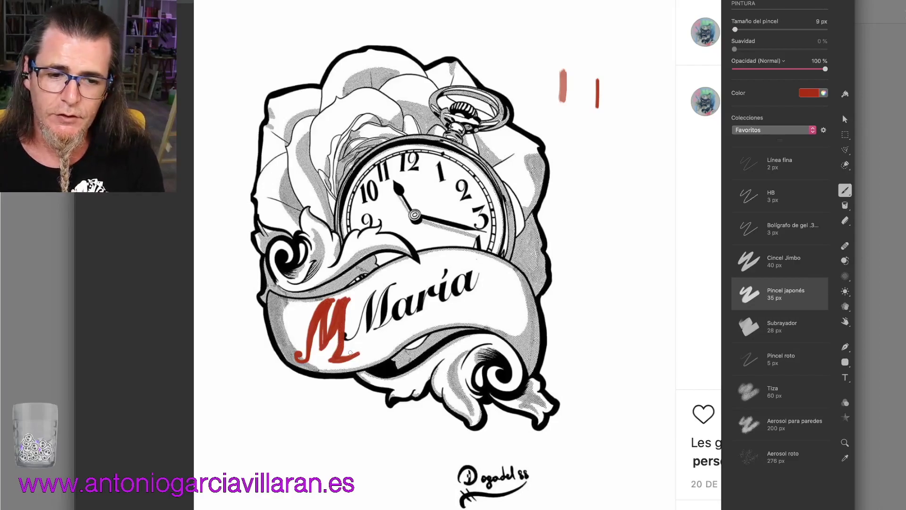
Paint the remaining letters of the name in red, following the banner's curve over the original lettering.
{"action": "mouse_move", "coordinate": [363, 304]}
{"action": "left_mouse_down"}
{"action": "mouse_move", "coordinate": [360, 351]}
{"action": "mouse_move", "coordinate": [376, 321]}
{"action": "mouse_move", "coordinate": [358, 309]}
{"action": "mouse_move", "coordinate": [361, 348]}
{"action": "mouse_move", "coordinate": [371, 317]}
{"action": "mouse_move", "coordinate": [364, 313]}
{"action": "mouse_move", "coordinate": [386, 334]}
{"action": "mouse_move", "coordinate": [359, 333]}
{"action": "mouse_move", "coordinate": [361, 344]}
{"action": "left_mouse_up"}
{"action": "left_click_drag", "start_coordinate": [390, 297], "coordinate": [385, 330]}
{"action": "mouse_move", "coordinate": [391, 293]}
{"action": "left_mouse_down"}
{"action": "mouse_move", "coordinate": [388, 307]}
{"action": "mouse_move", "coordinate": [408, 283]}
{"action": "mouse_move", "coordinate": [391, 310]}
{"action": "mouse_move", "coordinate": [398, 330]}
{"action": "left_mouse_up"}
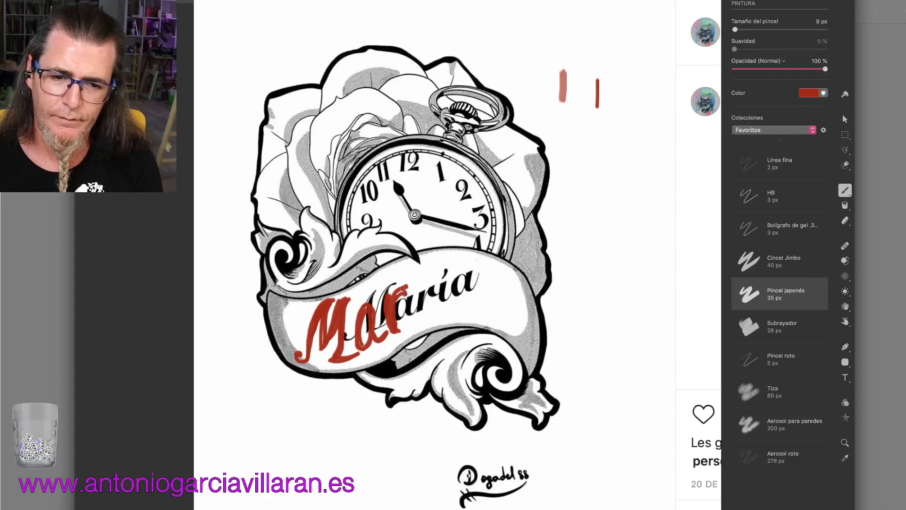
{"action": "mouse_move", "coordinate": [415, 278]}
{"action": "left_mouse_down"}
{"action": "mouse_move", "coordinate": [430, 314]}
{"action": "mouse_move", "coordinate": [420, 277]}
{"action": "mouse_move", "coordinate": [427, 262]}
{"action": "mouse_move", "coordinate": [438, 312]}
{"action": "mouse_move", "coordinate": [461, 275]}
{"action": "mouse_move", "coordinate": [440, 281]}
{"action": "mouse_move", "coordinate": [451, 304]}
{"action": "mouse_move", "coordinate": [451, 268]}
{"action": "mouse_move", "coordinate": [448, 302]}
{"action": "mouse_move", "coordinate": [455, 286]}
{"action": "mouse_move", "coordinate": [480, 303]}
{"action": "mouse_move", "coordinate": [463, 273]}
{"action": "mouse_move", "coordinate": [467, 296]}
{"action": "mouse_move", "coordinate": [484, 301]}
{"action": "mouse_move", "coordinate": [466, 273]}
{"action": "left_mouse_up"}
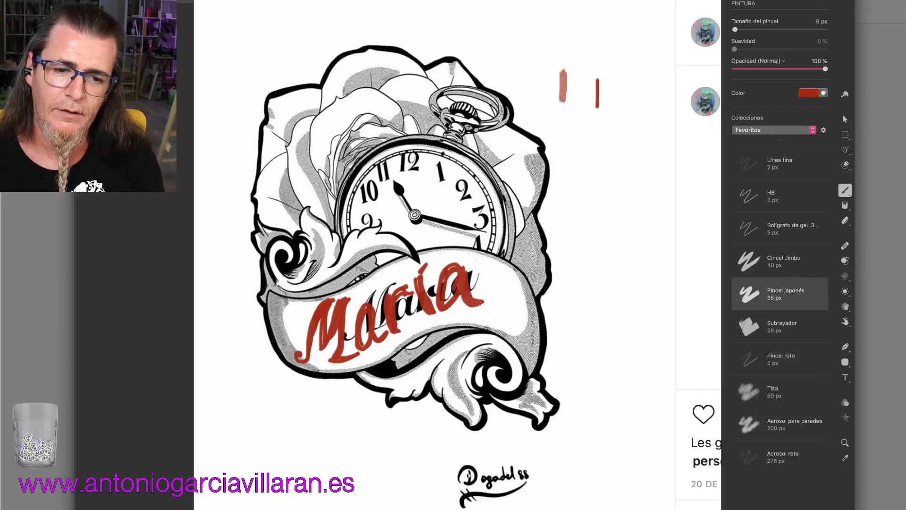
{"action": "left_click_drag", "start_coordinate": [356, 322], "coordinate": [356, 345]}
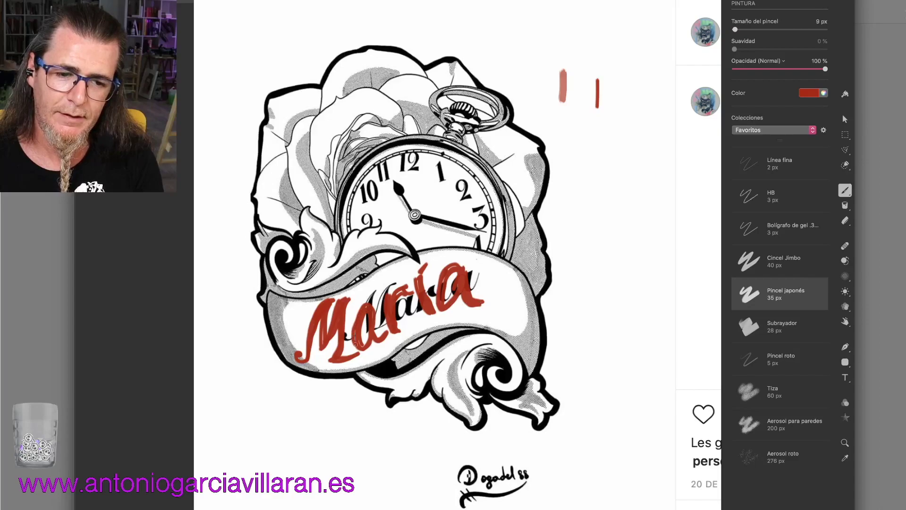
{"action": "left_click_drag", "start_coordinate": [371, 301], "coordinate": [357, 331]}
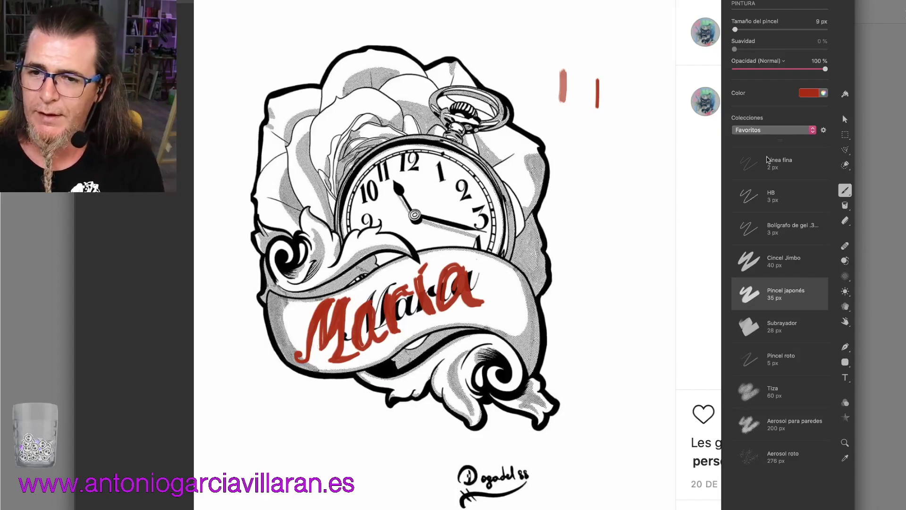
Switch to a green 13 px Tiza brush and stroke a short guide line along the start of the banner's upper edge.
{"action": "left_click", "coordinate": [817, 93]}
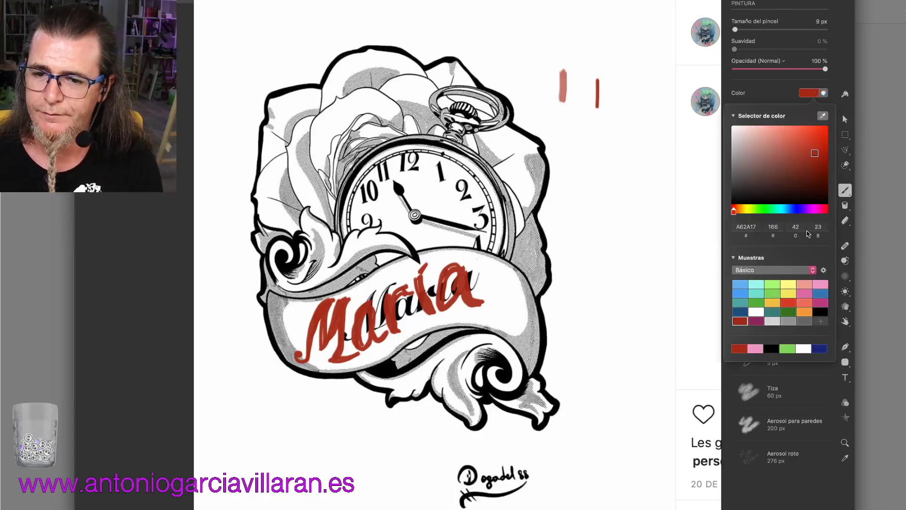
{"action": "left_click", "coordinate": [773, 293]}
{"action": "left_click", "coordinate": [798, 383]}
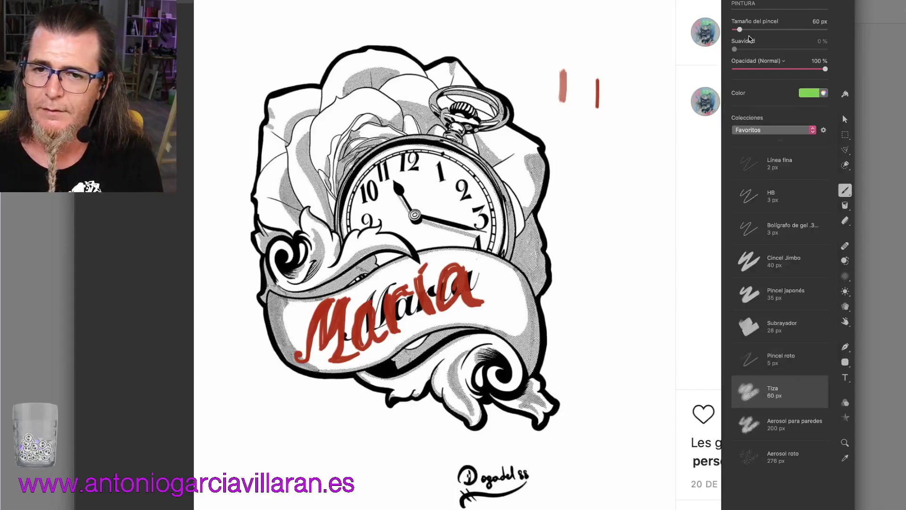
{"action": "left_click_drag", "start_coordinate": [740, 29], "coordinate": [735, 29]}
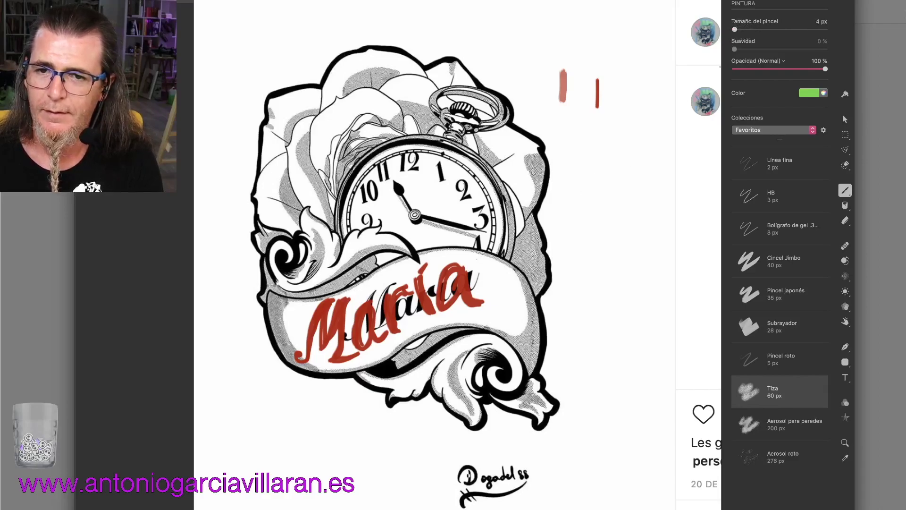
{"action": "left_click_drag", "start_coordinate": [734, 30], "coordinate": [736, 29]}
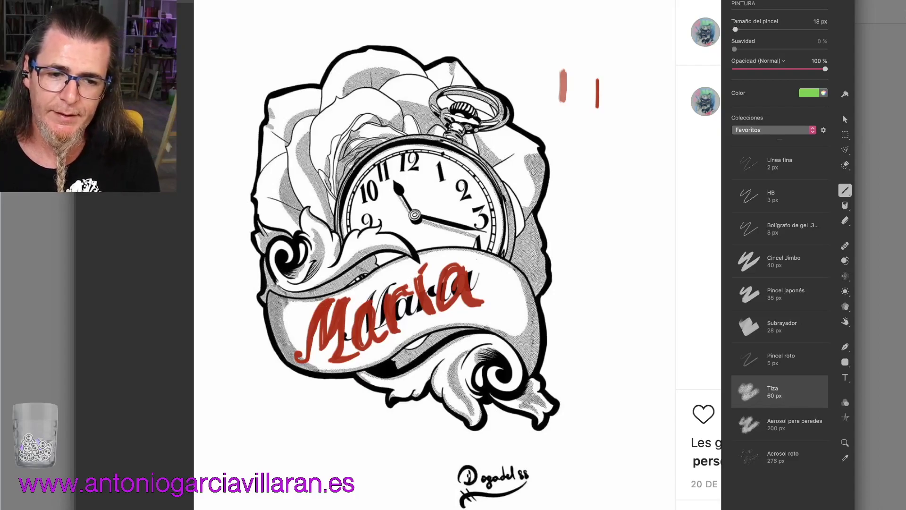
{"action": "left_click_drag", "start_coordinate": [287, 308], "coordinate": [346, 301]}
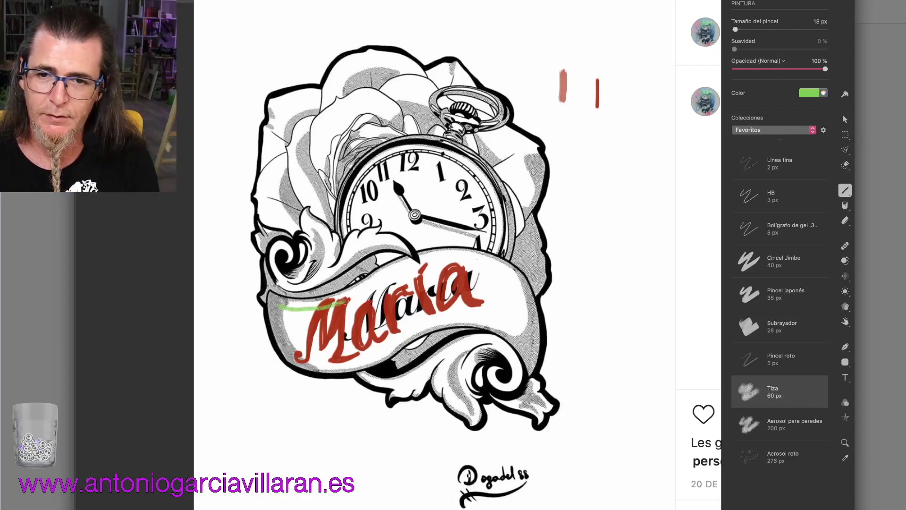
Use the Pincel japonés brush at 8 px to draw green guide lines along the banner's upper and lower edges, hatching the upper margin.
{"action": "left_click", "coordinate": [759, 298]}
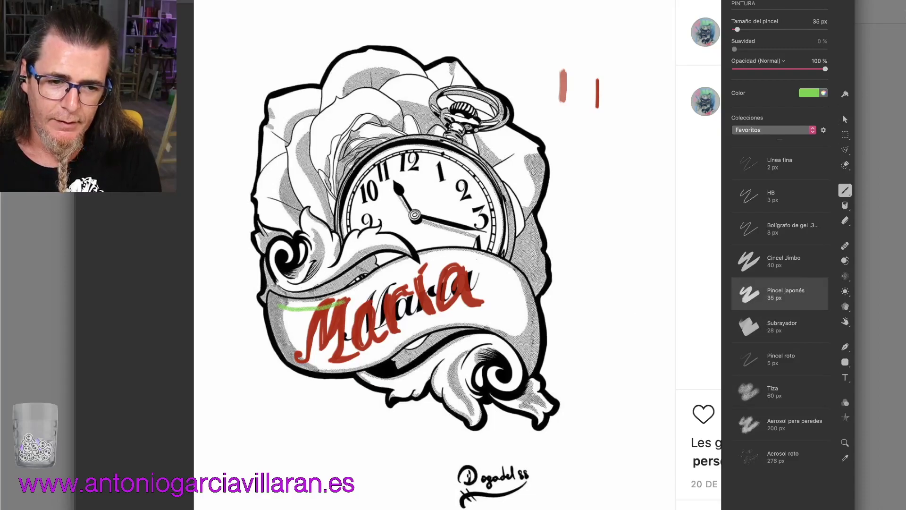
{"action": "left_click_drag", "start_coordinate": [738, 29], "coordinate": [734, 30]}
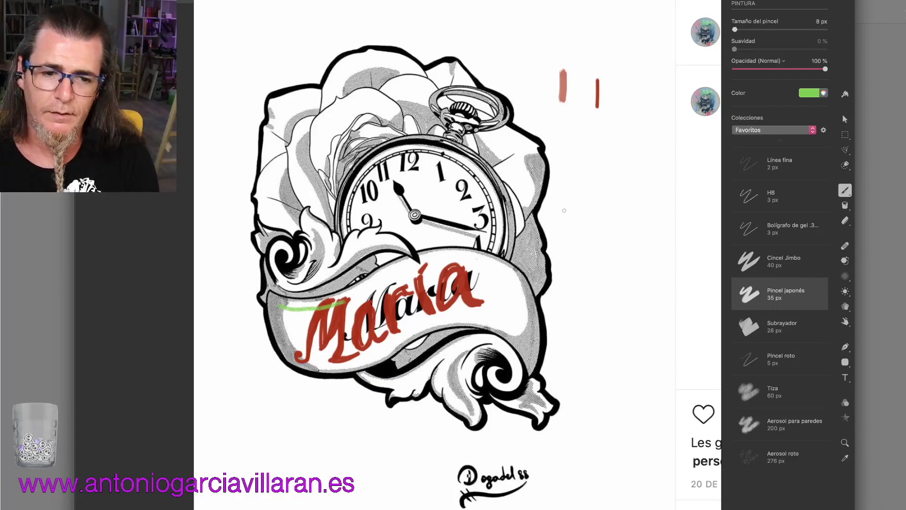
{"action": "mouse_move", "coordinate": [276, 303]}
{"action": "left_mouse_down"}
{"action": "mouse_move", "coordinate": [336, 304]}
{"action": "mouse_move", "coordinate": [401, 269]}
{"action": "left_mouse_up"}
{"action": "mouse_move", "coordinate": [425, 264]}
{"action": "left_mouse_down"}
{"action": "mouse_move", "coordinate": [493, 266]}
{"action": "mouse_move", "coordinate": [520, 280]}
{"action": "left_mouse_up"}
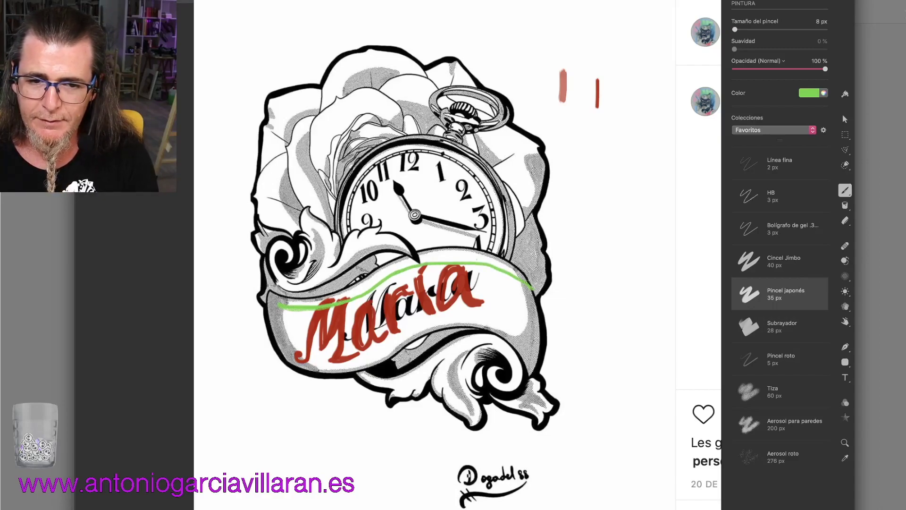
{"action": "mouse_move", "coordinate": [475, 261]}
{"action": "left_mouse_down"}
{"action": "mouse_move", "coordinate": [423, 256]}
{"action": "mouse_move", "coordinate": [350, 289]}
{"action": "left_mouse_up"}
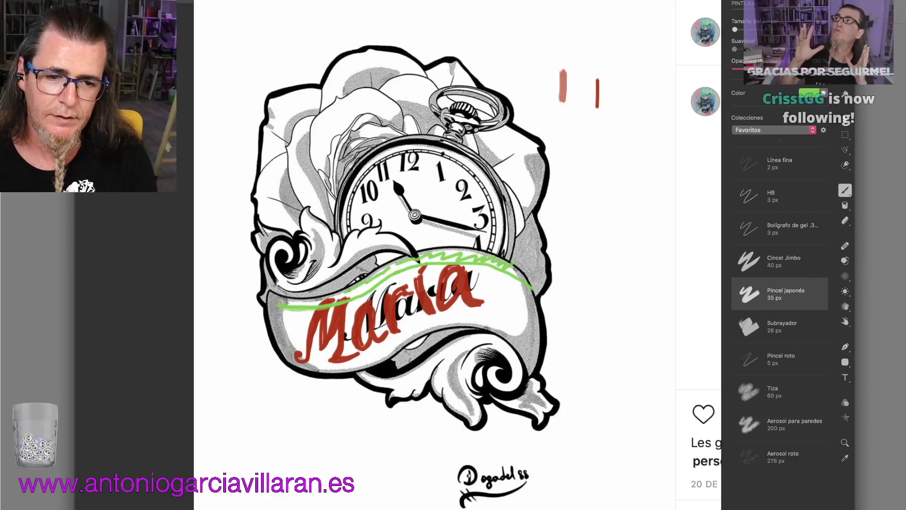
{"action": "mouse_move", "coordinate": [291, 353]}
{"action": "left_mouse_down"}
{"action": "mouse_move", "coordinate": [321, 361]}
{"action": "mouse_move", "coordinate": [380, 350]}
{"action": "mouse_move", "coordinate": [410, 331]}
{"action": "mouse_move", "coordinate": [474, 317]}
{"action": "mouse_move", "coordinate": [527, 347]}
{"action": "left_mouse_up"}
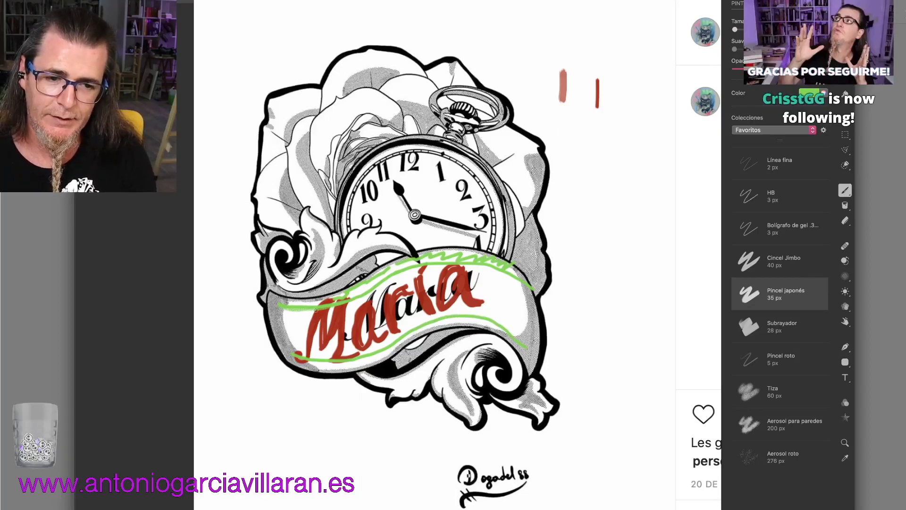
Trace the red letters in green so they fit between the banner's two guide lines.
{"action": "mouse_move", "coordinate": [316, 310]}
{"action": "left_mouse_down"}
{"action": "mouse_move", "coordinate": [309, 356]}
{"action": "mouse_move", "coordinate": [297, 351]}
{"action": "mouse_move", "coordinate": [326, 305]}
{"action": "mouse_move", "coordinate": [325, 341]}
{"action": "mouse_move", "coordinate": [340, 305]}
{"action": "mouse_move", "coordinate": [341, 359]}
{"action": "left_mouse_up"}
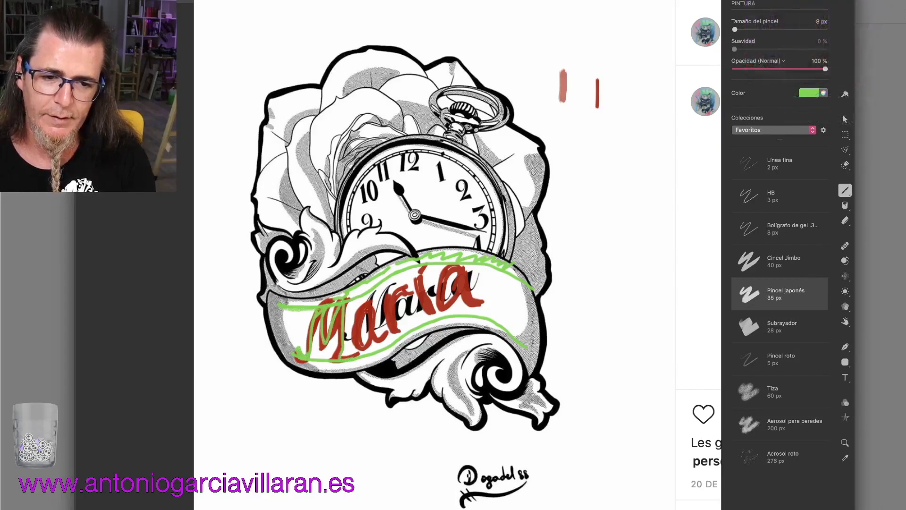
{"action": "mouse_move", "coordinate": [357, 319]}
{"action": "left_mouse_down"}
{"action": "mouse_move", "coordinate": [386, 340]}
{"action": "mouse_move", "coordinate": [390, 303]}
{"action": "mouse_move", "coordinate": [394, 325]}
{"action": "mouse_move", "coordinate": [402, 283]}
{"action": "mouse_move", "coordinate": [420, 279]}
{"action": "mouse_move", "coordinate": [426, 323]}
{"action": "left_mouse_up"}
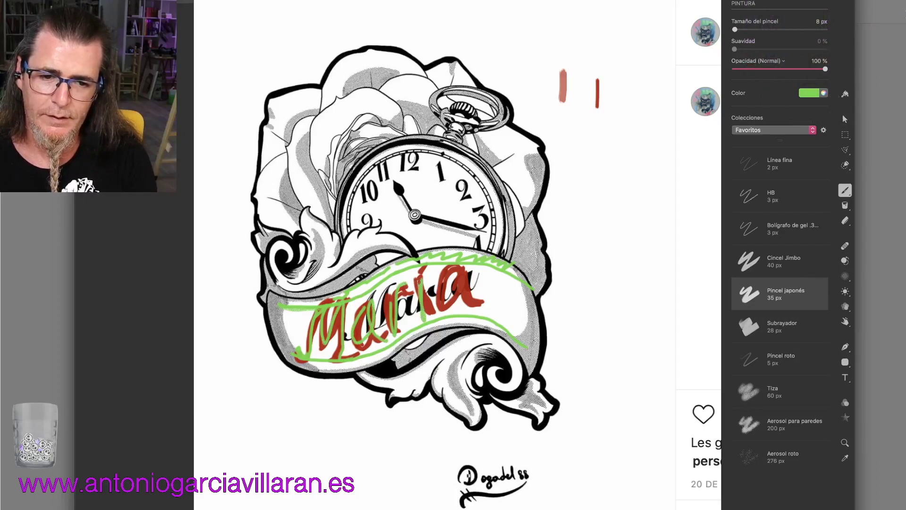
{"action": "mouse_move", "coordinate": [465, 274]}
{"action": "left_mouse_down"}
{"action": "mouse_move", "coordinate": [446, 300]}
{"action": "mouse_move", "coordinate": [462, 294]}
{"action": "mouse_move", "coordinate": [464, 268]}
{"action": "mouse_move", "coordinate": [485, 313]}
{"action": "mouse_move", "coordinate": [468, 268]}
{"action": "left_mouse_up"}
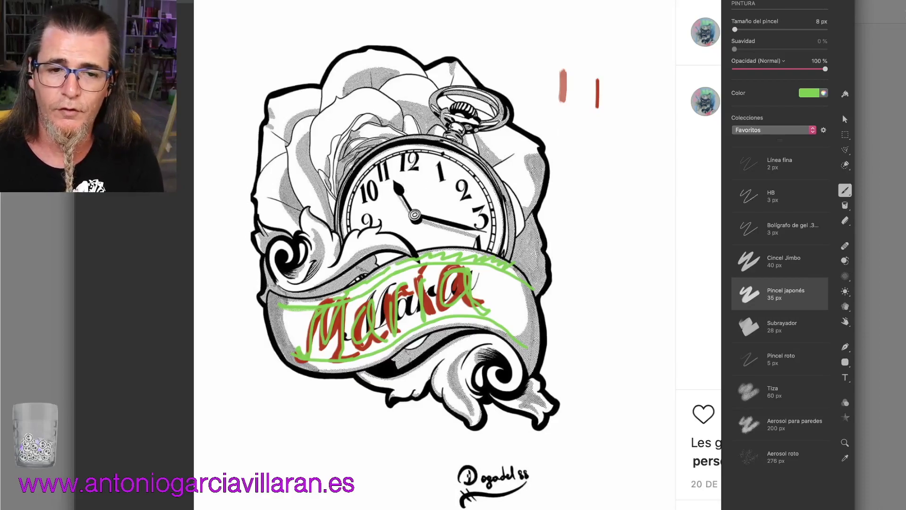
Draw a green axis from the watch crown through the dial centre and mark 12, 1 and 2 one position further clockwise.
{"action": "left_click_drag", "start_coordinate": [402, 154], "coordinate": [412, 148]}
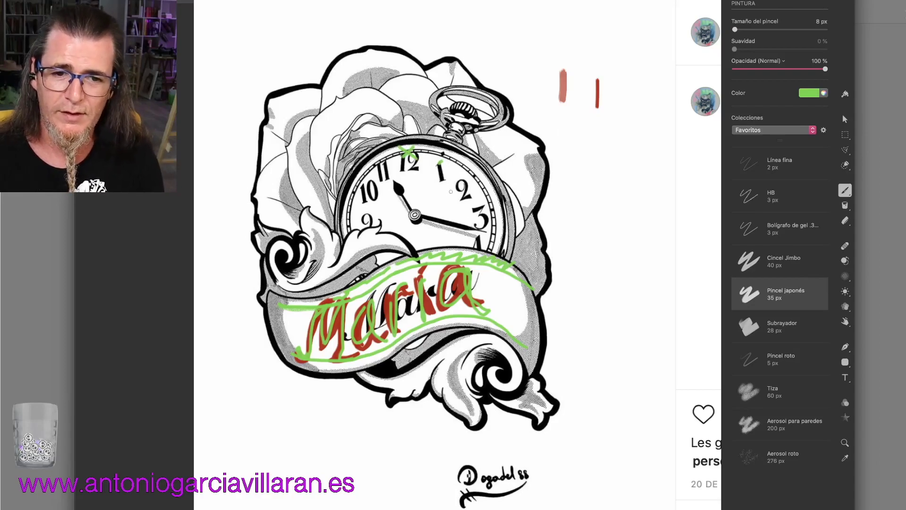
{"action": "left_click_drag", "start_coordinate": [465, 106], "coordinate": [401, 234]}
{"action": "mouse_move", "coordinate": [427, 163]}
{"action": "left_mouse_down"}
{"action": "mouse_move", "coordinate": [427, 174]}
{"action": "mouse_move", "coordinate": [440, 174]}
{"action": "left_mouse_up"}
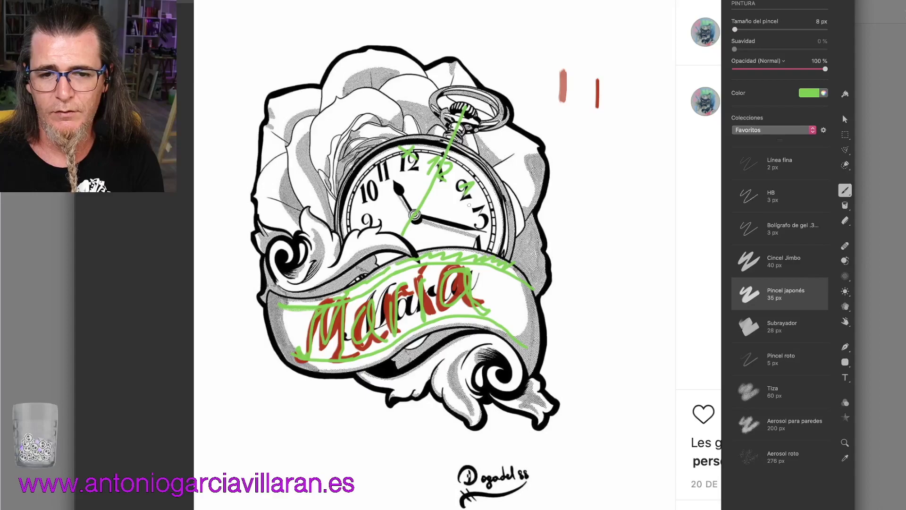
{"action": "left_click_drag", "start_coordinate": [479, 198], "coordinate": [477, 213]}
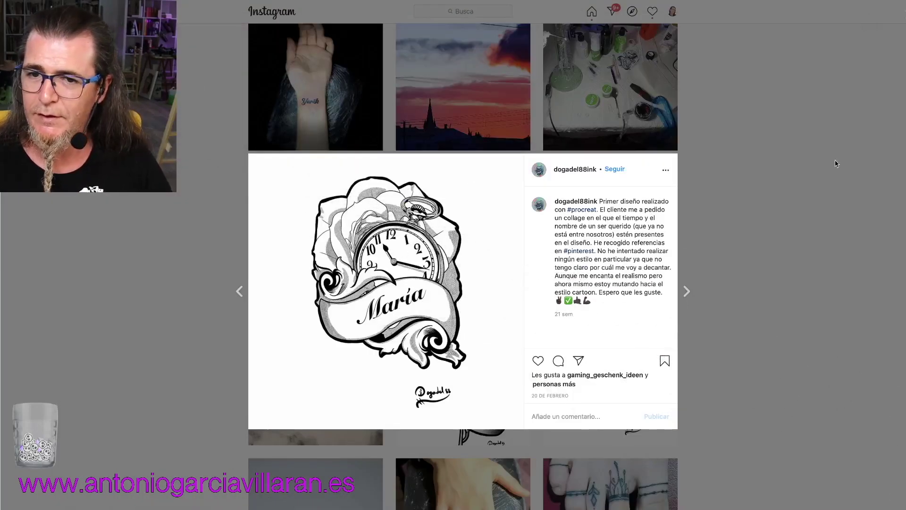
Leave the clock tattoo post and examine the black leg and hip anatomy sketches further down the profile.
{"action": "left_click", "coordinate": [225, 220]}
{"action": "scroll", "coordinate": [529, 245], "scroll_direction": "down", "scroll_amount": 5}
{"action": "scroll", "coordinate": [528, 244], "scroll_direction": "down", "scroll_amount": 5}
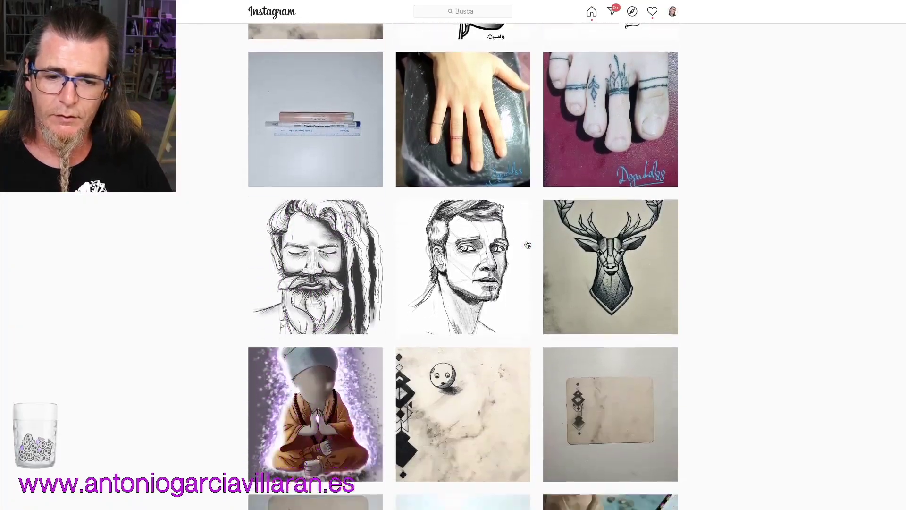
{"action": "scroll", "coordinate": [529, 245], "scroll_direction": "down", "scroll_amount": 3}
{"action": "scroll", "coordinate": [529, 245], "scroll_direction": "down", "scroll_amount": 3}
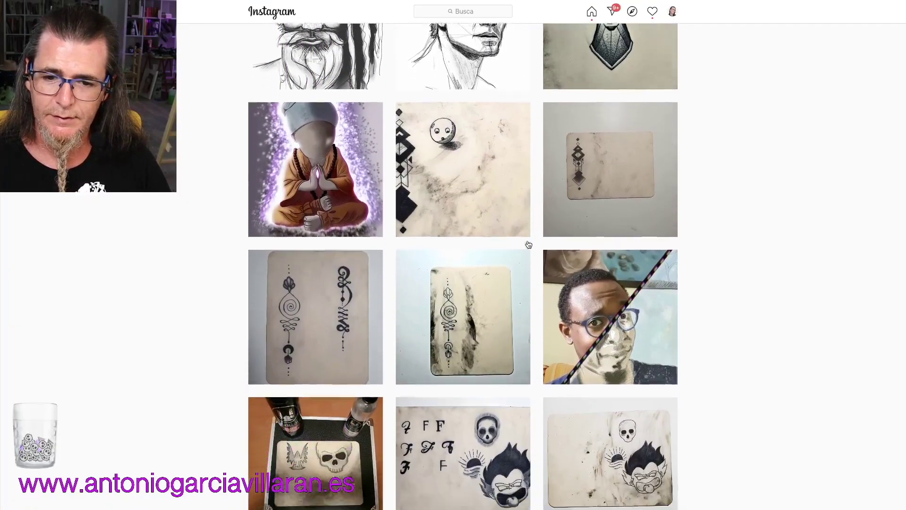
{"action": "scroll", "coordinate": [529, 245], "scroll_direction": "down", "scroll_amount": 4}
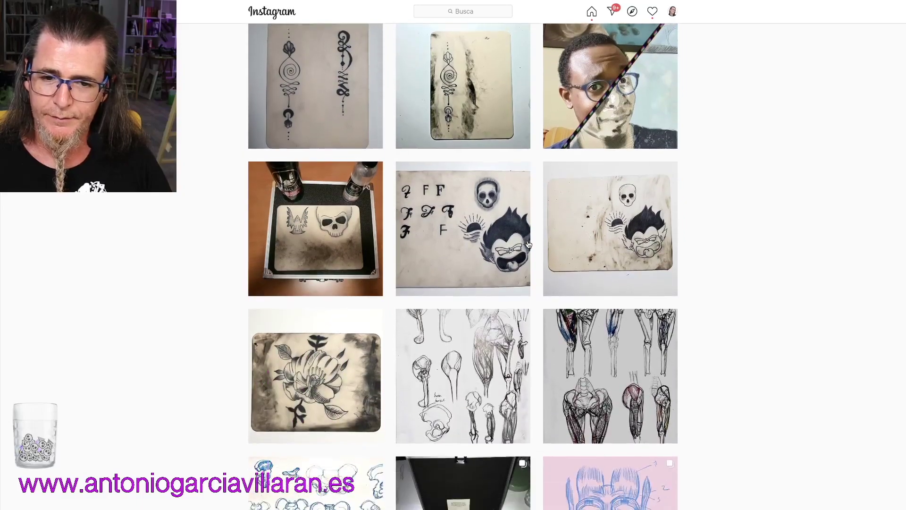
{"action": "scroll", "coordinate": [529, 244], "scroll_direction": "down", "scroll_amount": 1}
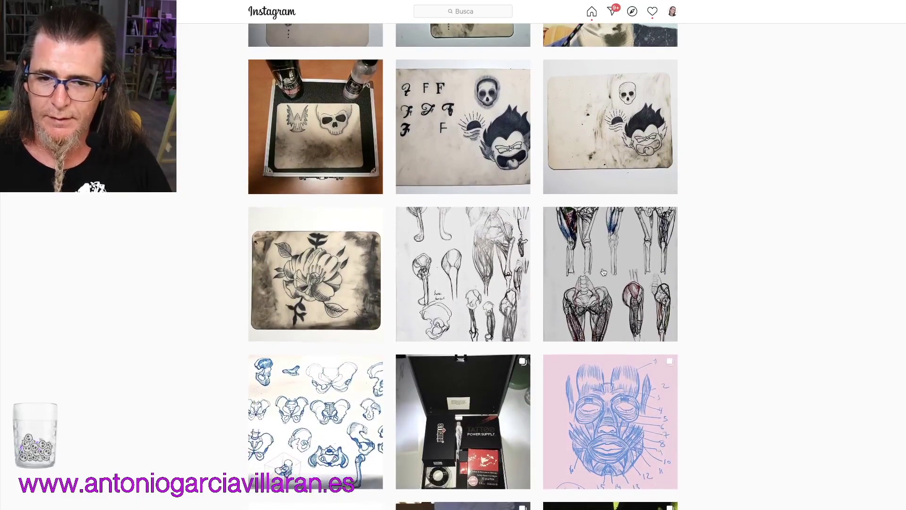
{"action": "left_click", "coordinate": [481, 262]}
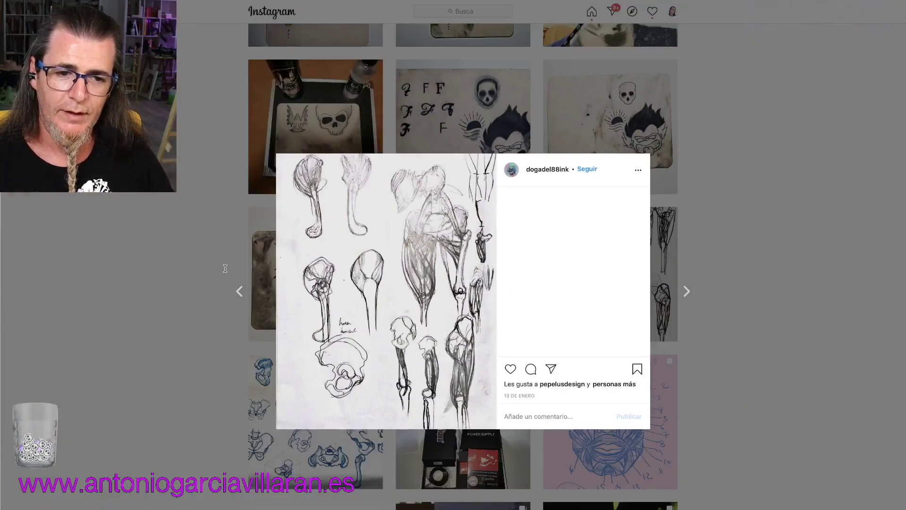
{"action": "left_click", "coordinate": [101, 286]}
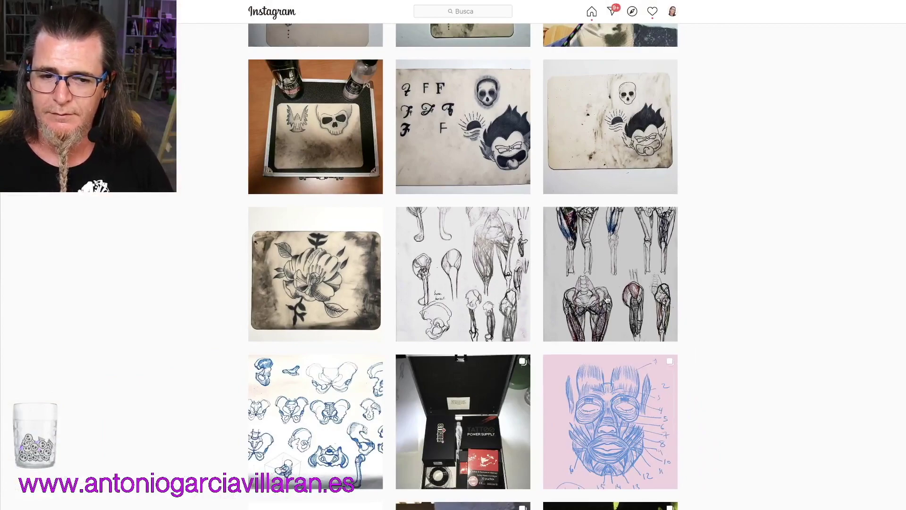
Examine the blue pelvis and bone studies and the numbered facial muscle drawing on a pink background.
{"action": "left_click", "coordinate": [338, 426]}
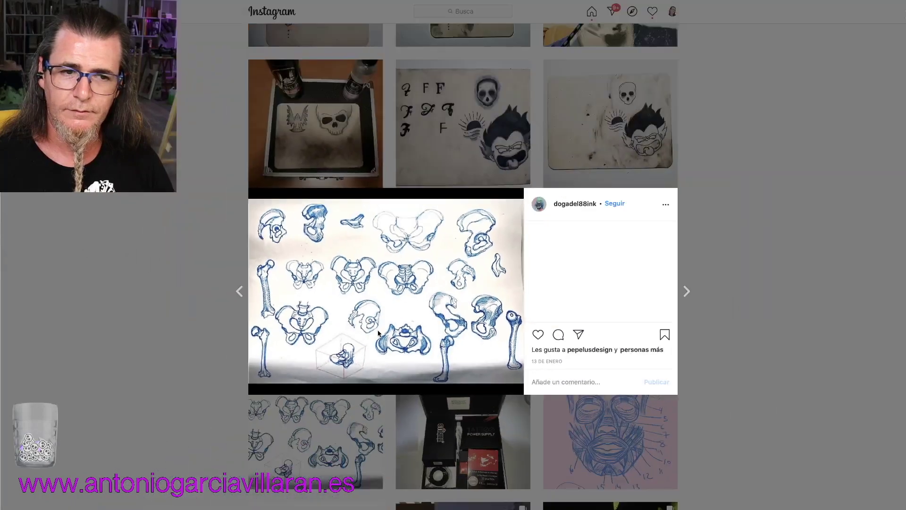
{"action": "left_click", "coordinate": [209, 375]}
{"action": "left_click", "coordinate": [594, 424]}
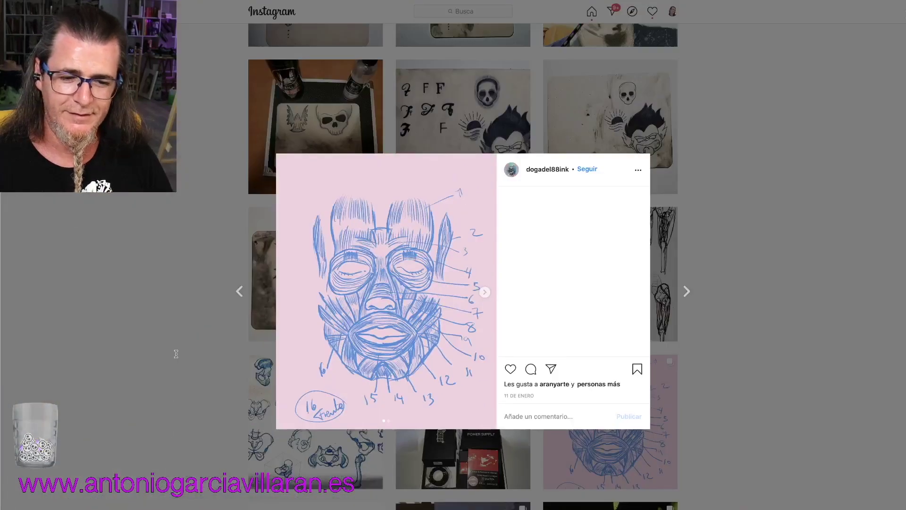
{"action": "left_click", "coordinate": [177, 354]}
Look through the profile's older posts, from the ram skull and dog drawings to the pencil landscapes and portraits.
{"action": "scroll", "coordinate": [254, 364], "scroll_direction": "down", "scroll_amount": 10}
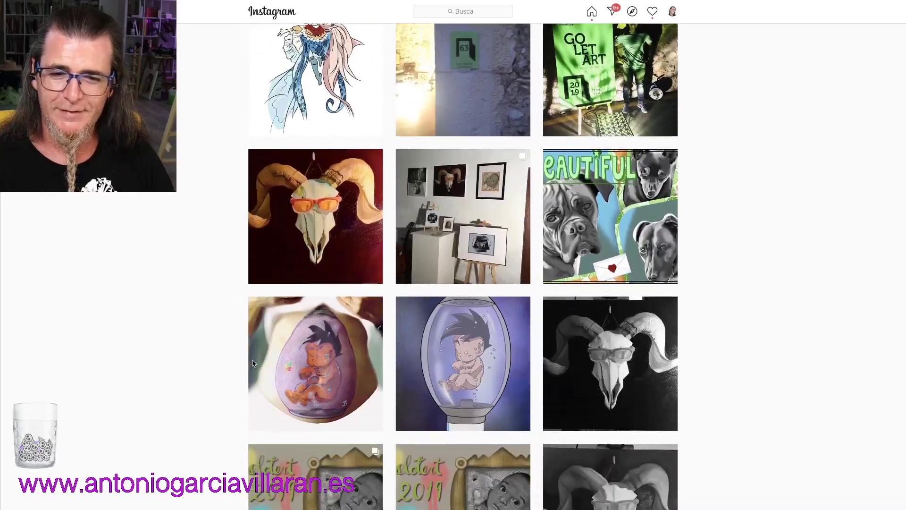
{"action": "scroll", "coordinate": [253, 370], "scroll_direction": "down", "scroll_amount": 10}
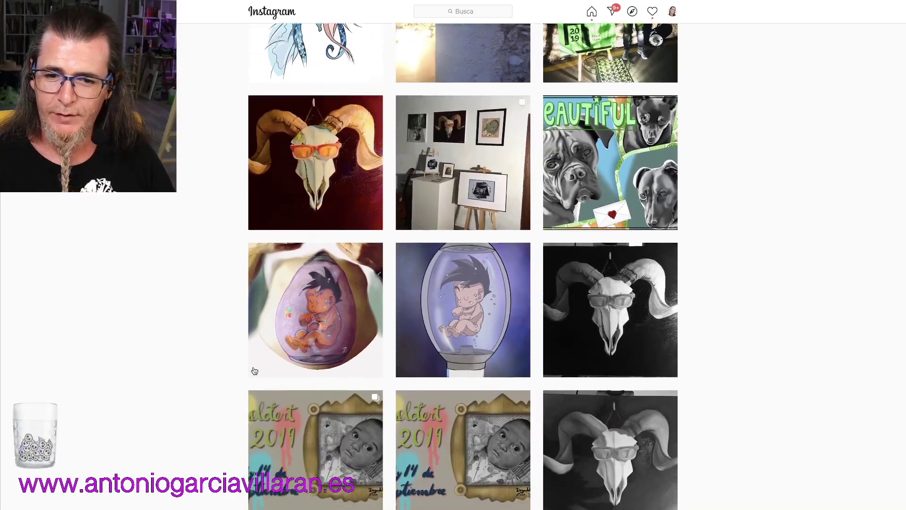
{"action": "scroll", "coordinate": [255, 369], "scroll_direction": "down", "scroll_amount": 5}
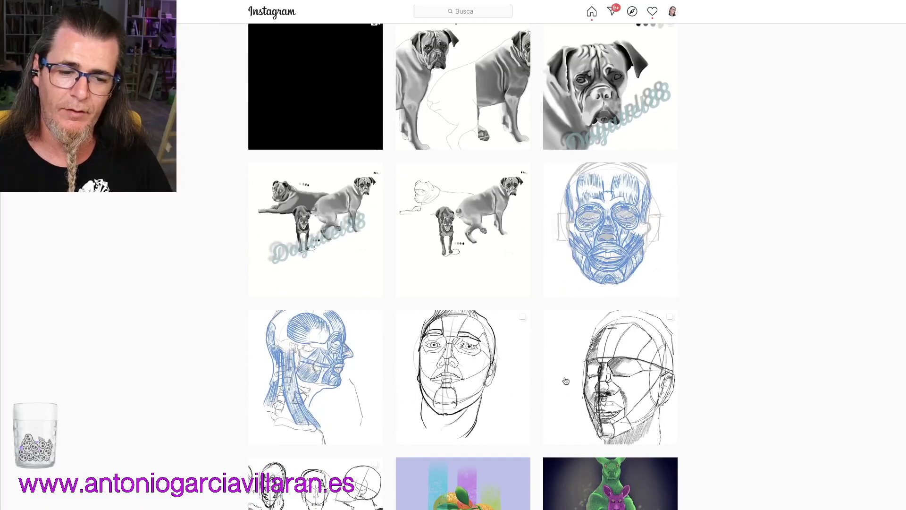
{"action": "scroll", "coordinate": [542, 380], "scroll_direction": "down", "scroll_amount": 6}
{"action": "scroll", "coordinate": [524, 387], "scroll_direction": "down", "scroll_amount": 11}
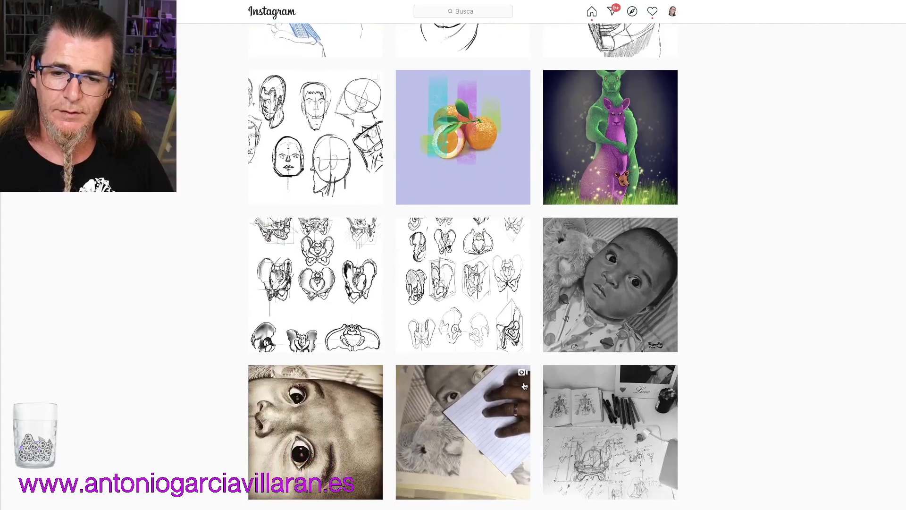
{"action": "scroll", "coordinate": [524, 387], "scroll_direction": "down", "scroll_amount": 2}
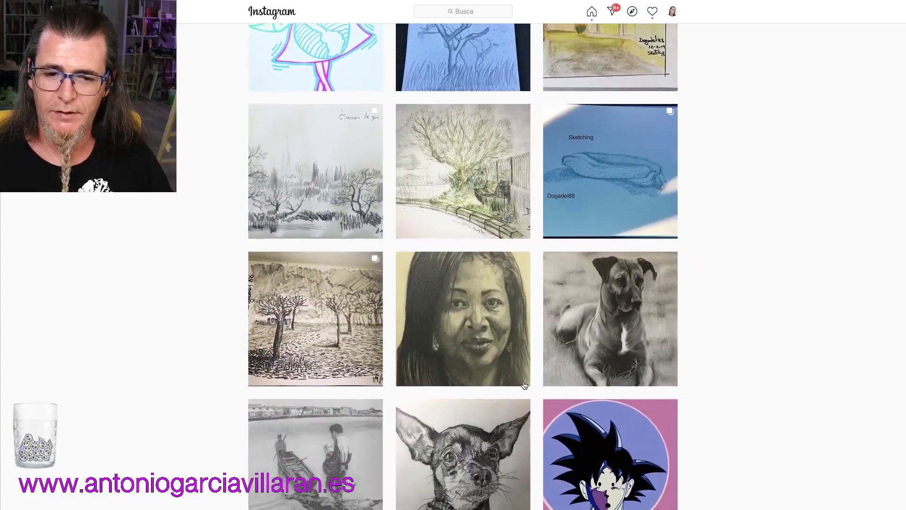